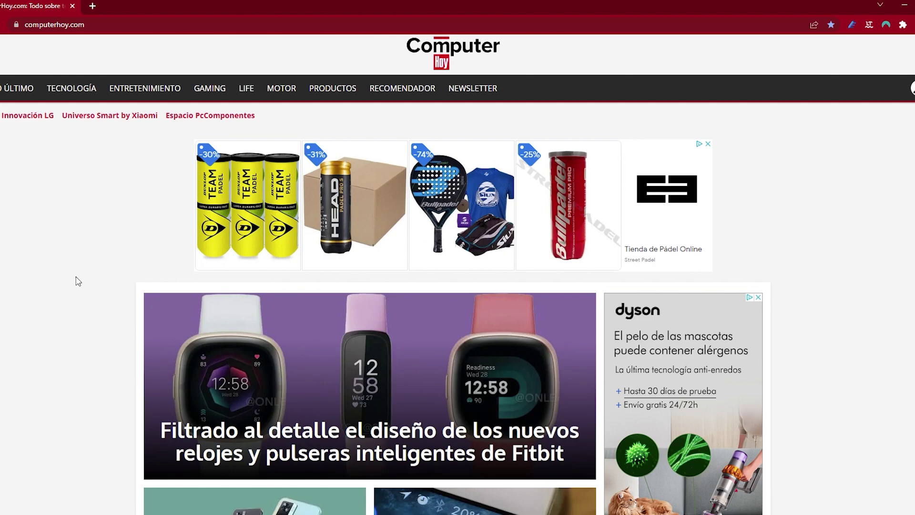
Load the router's administration page at 192.168.1.1 in the browser.
left_click(26, 24)
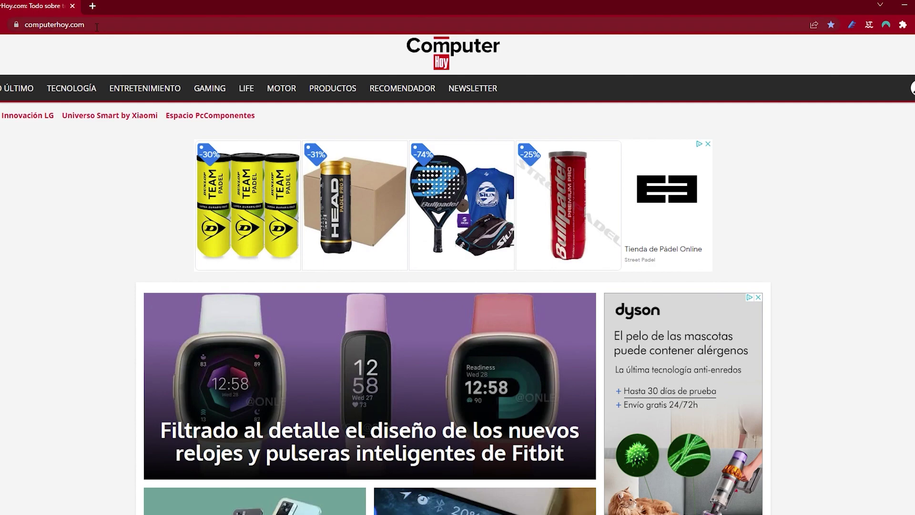
type("192")
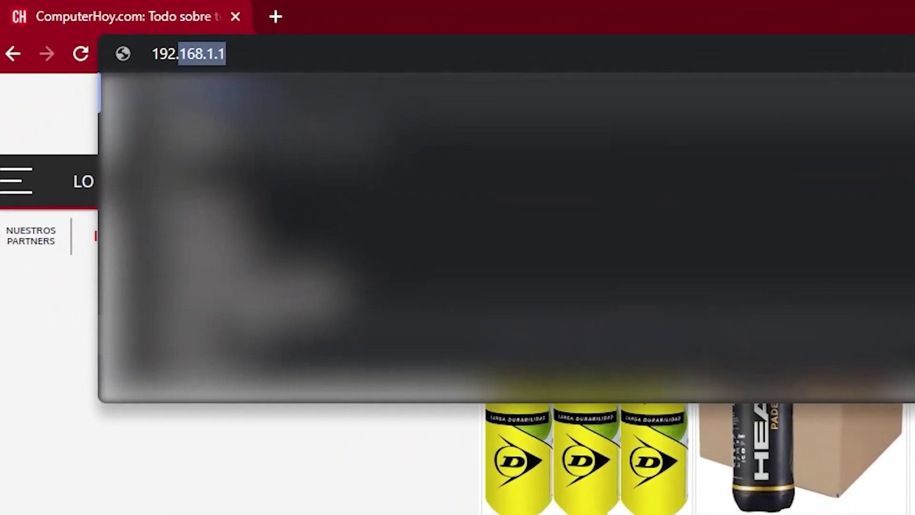
type(".168")
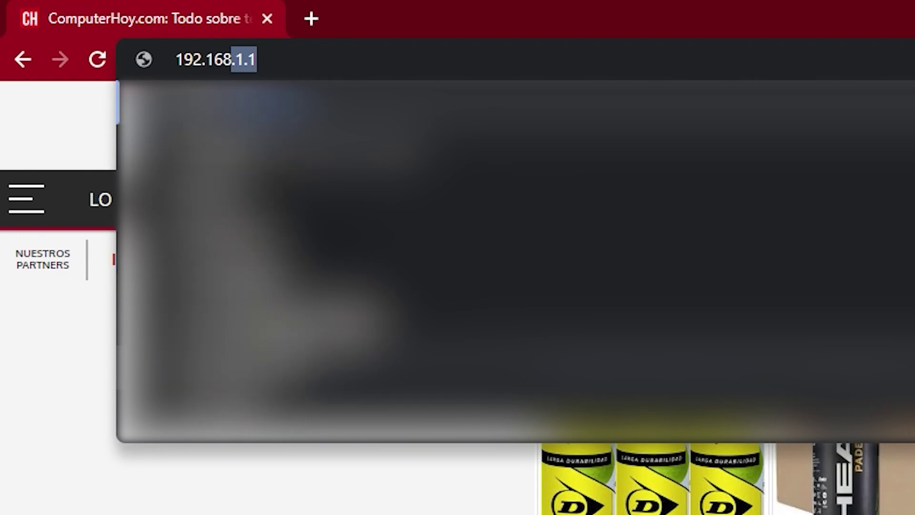
type(".1.1")
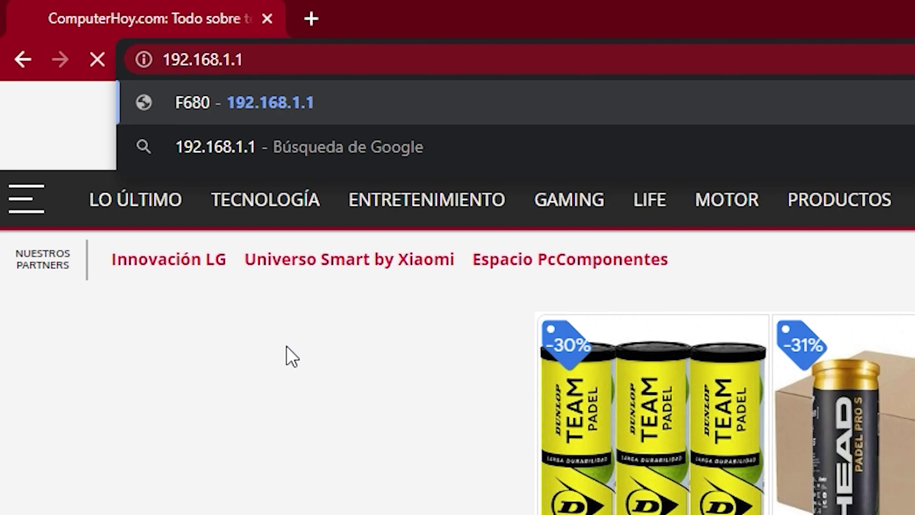
key("Return")
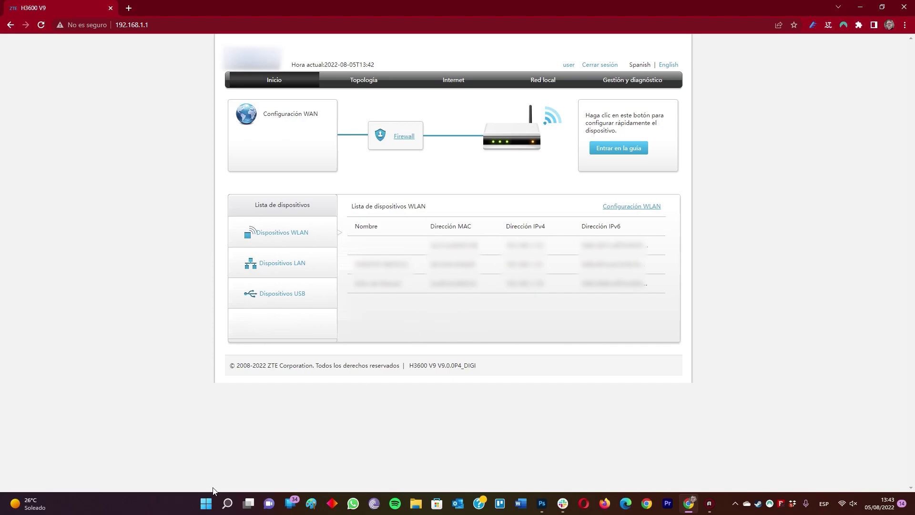
Switch to Windows Configuración and view the Ethernet adapter's additional properties in the advanced network configuration.
left_click(207, 504)
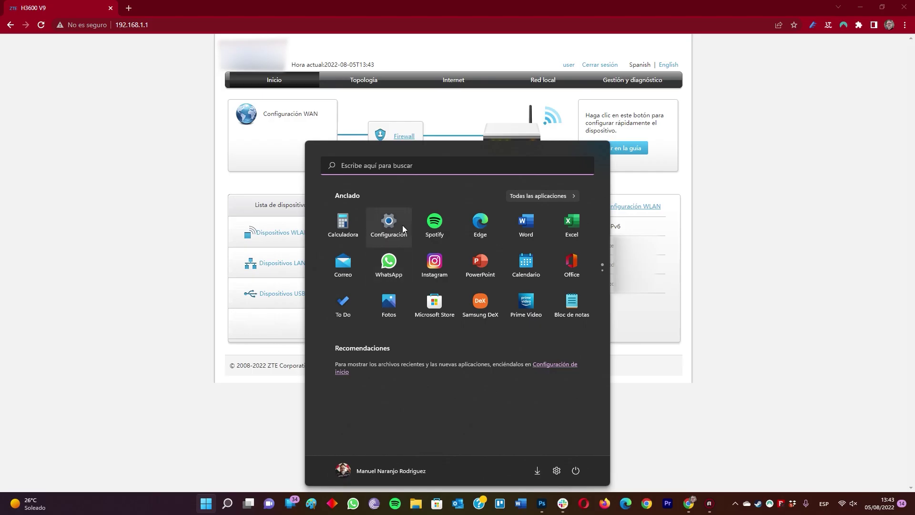
left_click(397, 220)
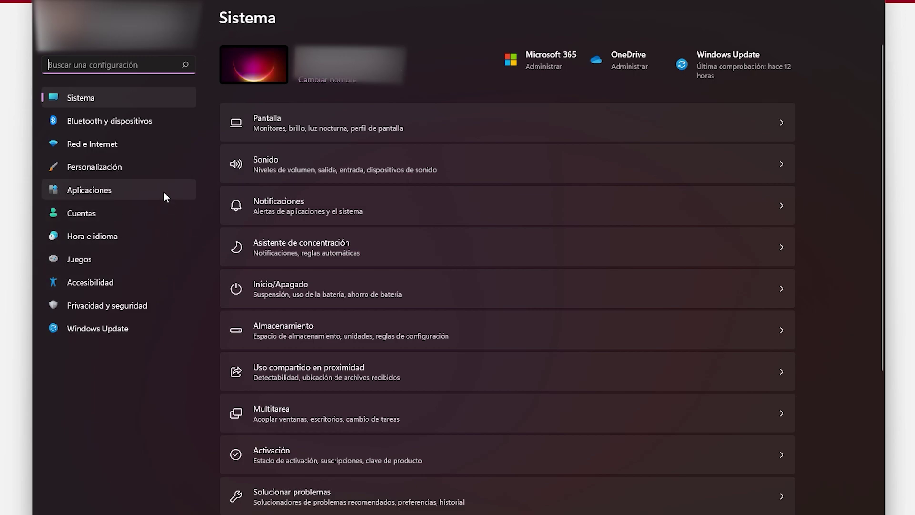
left_click(124, 146)
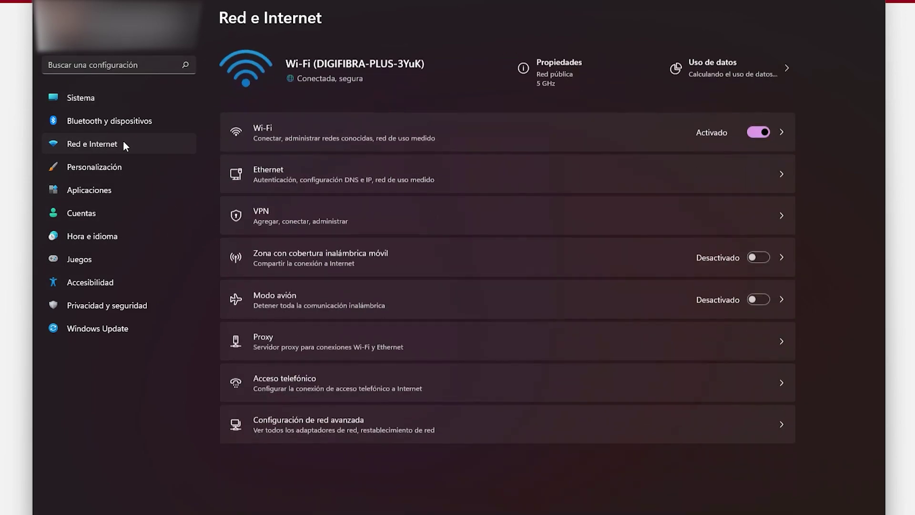
left_click(347, 422)
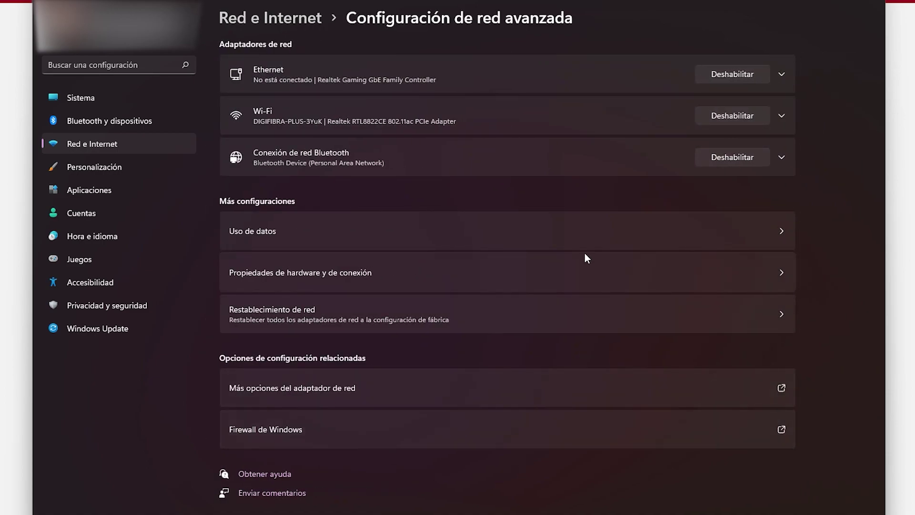
left_click(339, 70)
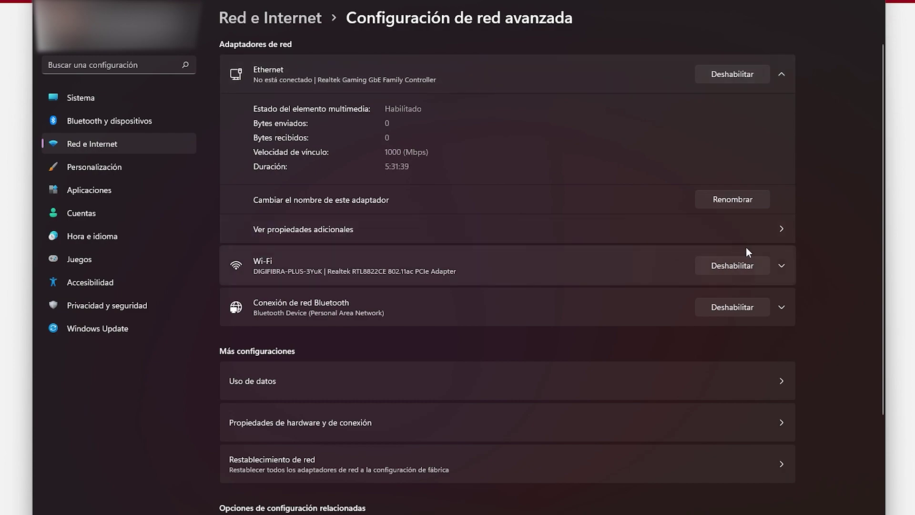
left_click(780, 235)
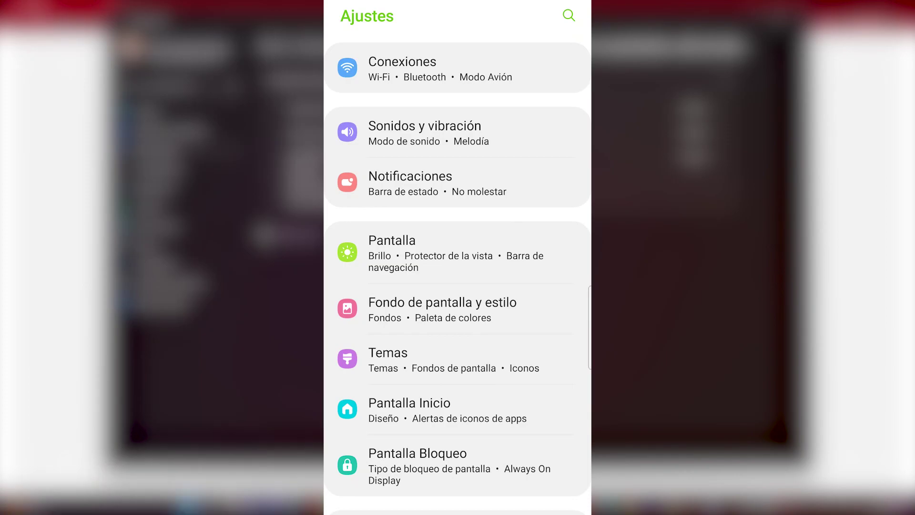
In the phone's Ajustes, view the Wi-Fi MAC address in the status information of Acerca del teléfono.
scroll(497, 363, "down", 15)
scroll(498, 363, "down", 3)
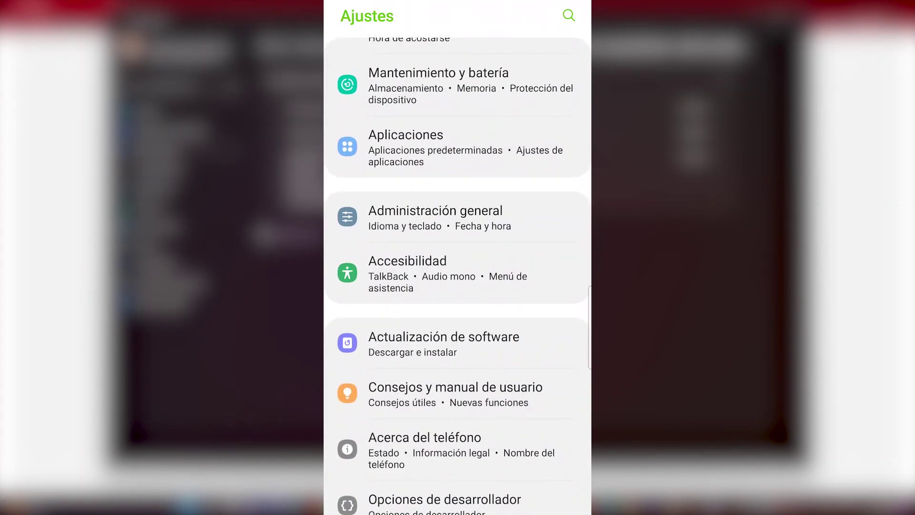
left_click(479, 447)
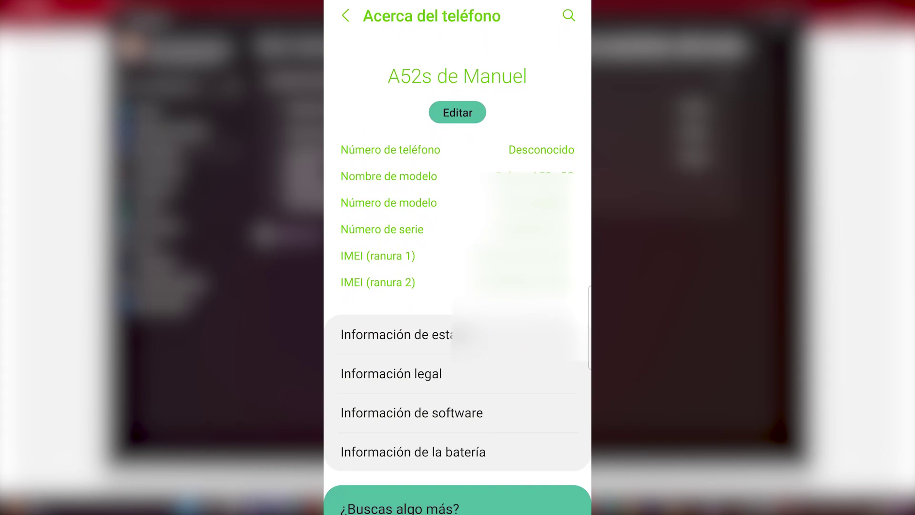
left_click_drag(515, 415, 519, 362)
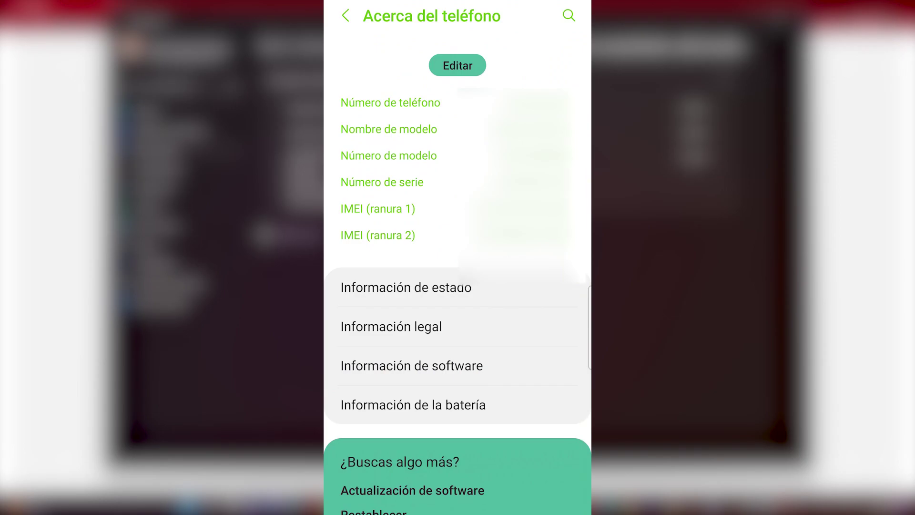
left_click(489, 288)
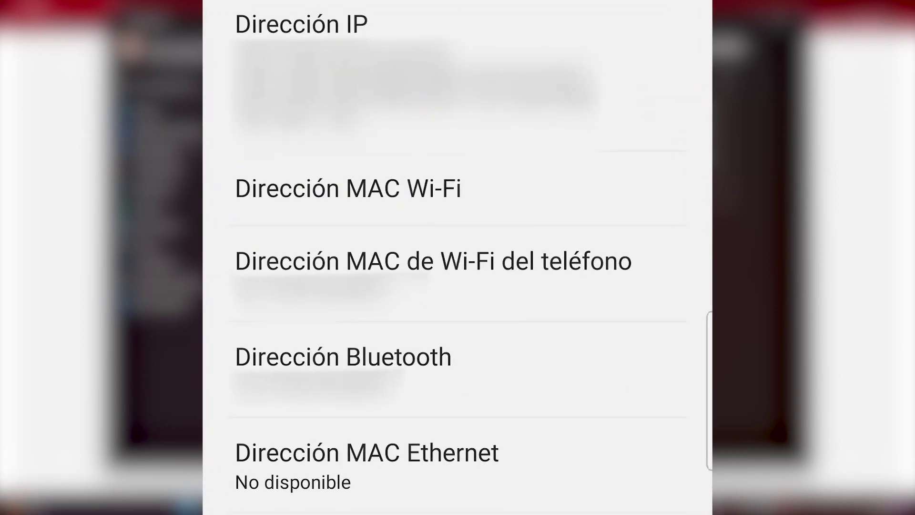
left_click(399, 305)
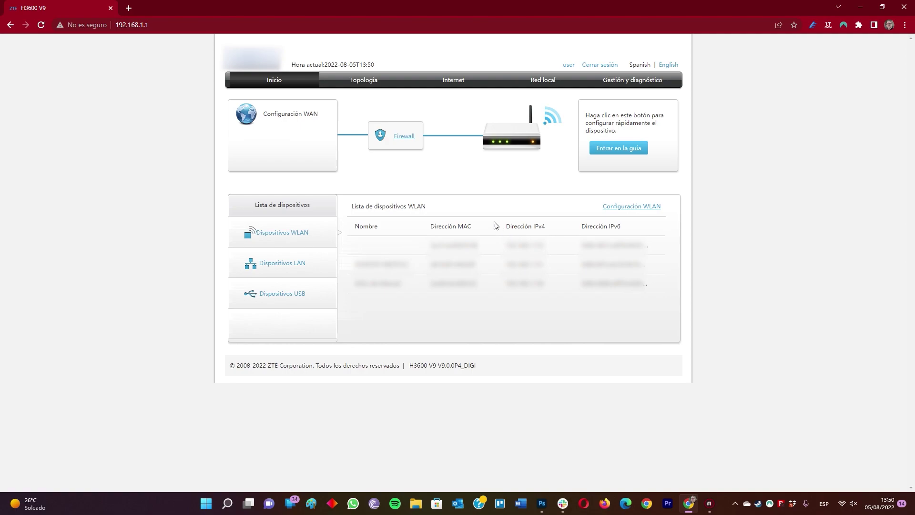
In the router's WLAN configuration, examine the SSID settings of the 2.4 GHz SSID1 and the 5 GHz SSID5 networks.
left_click(642, 207)
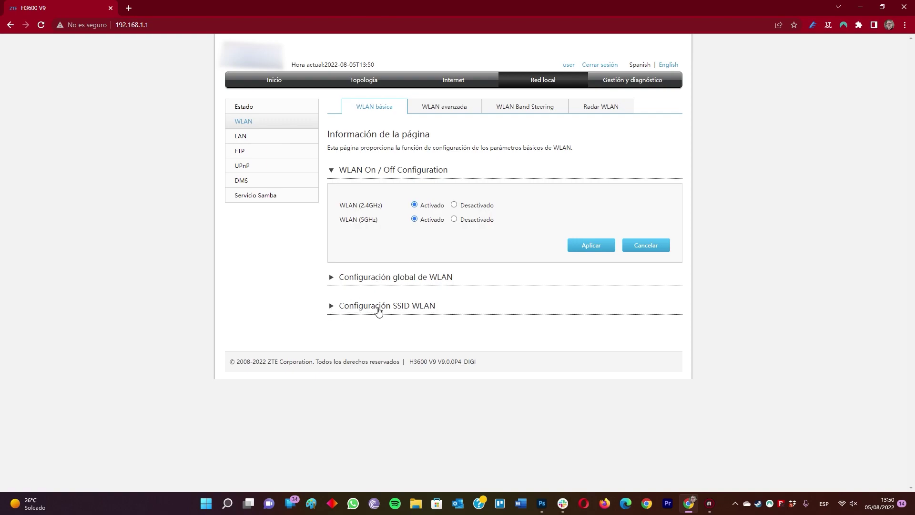
left_click(332, 305)
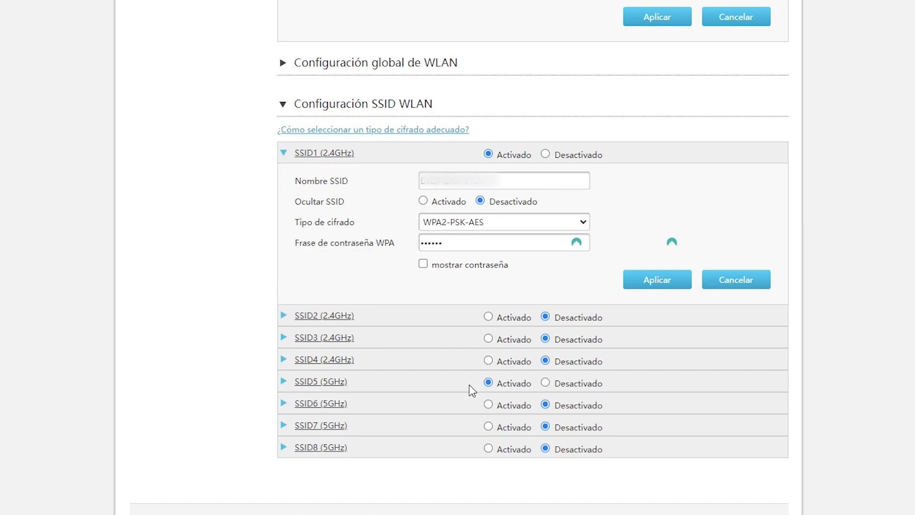
left_click(285, 381)
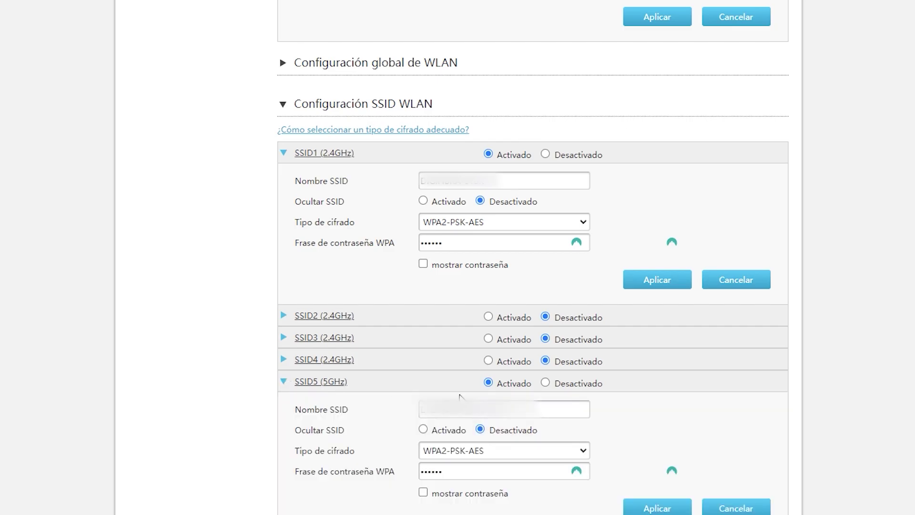
scroll(462, 395, "down", 1)
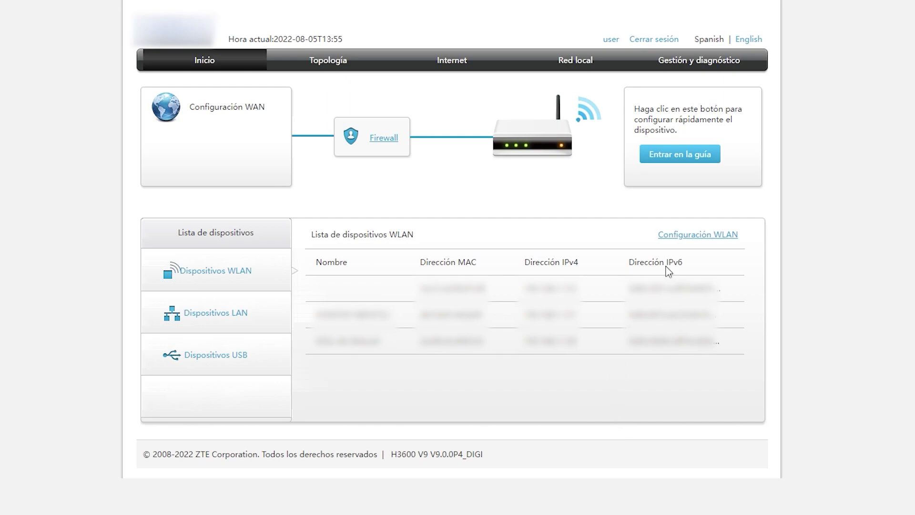
Examine the advanced WLAN access control settings, covering the filter mode per SSID and the form for a new MAC address rule.
left_click(696, 238)
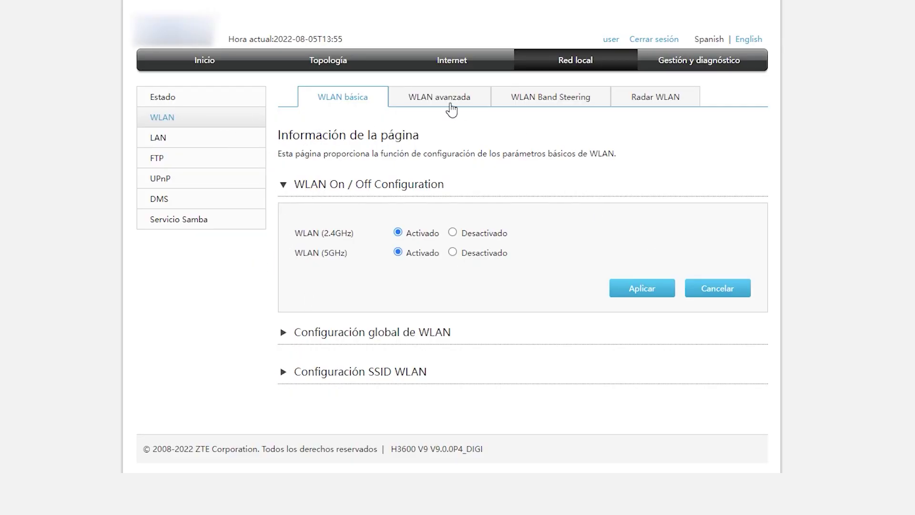
left_click(454, 101)
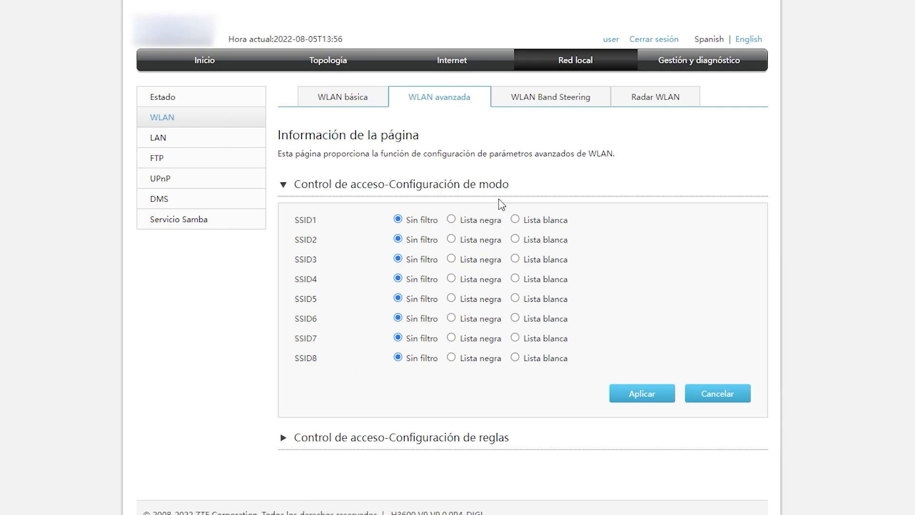
left_click(284, 437)
scroll(357, 453, "down", 1)
scroll(359, 455, "down", 1)
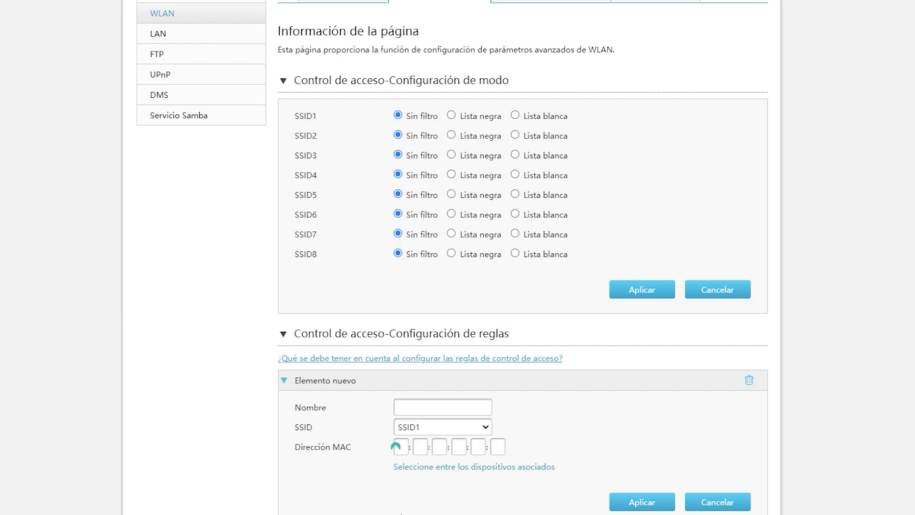
scroll(445, 300, "up", 3)
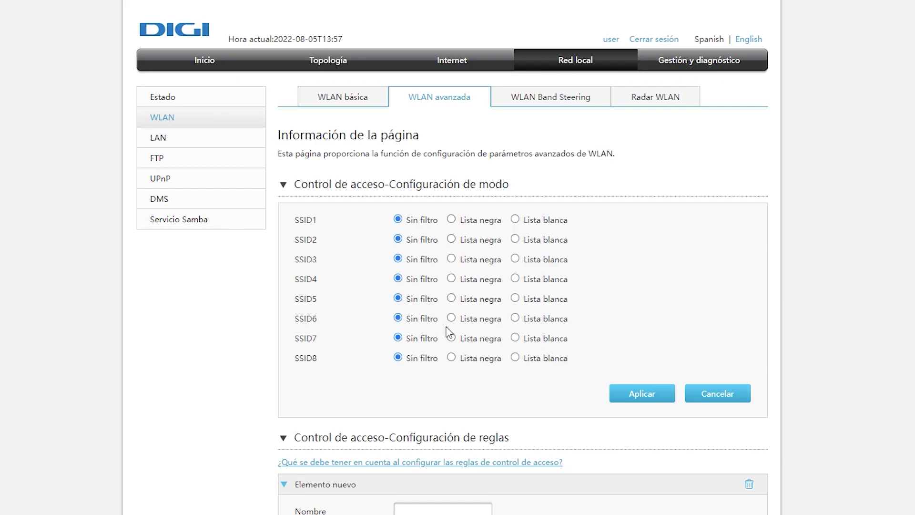
scroll(450, 334, "down", 2)
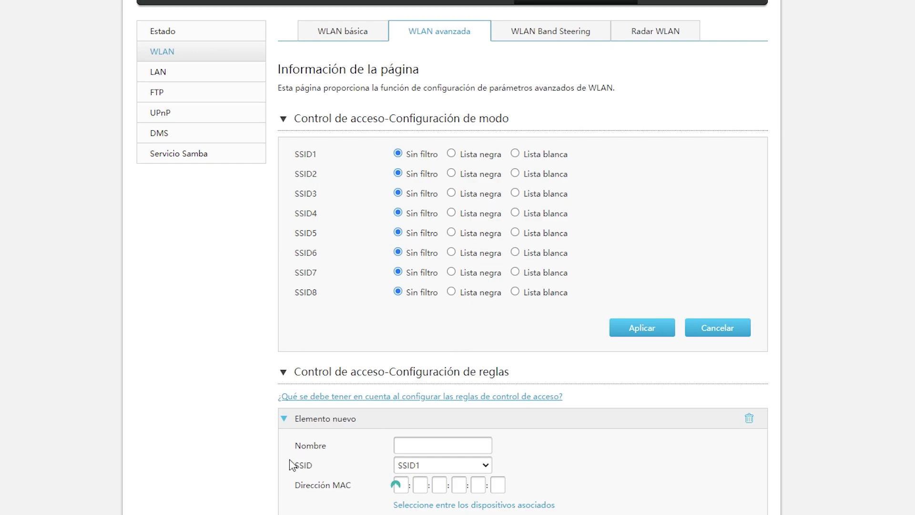
scroll(282, 441, "up", 2)
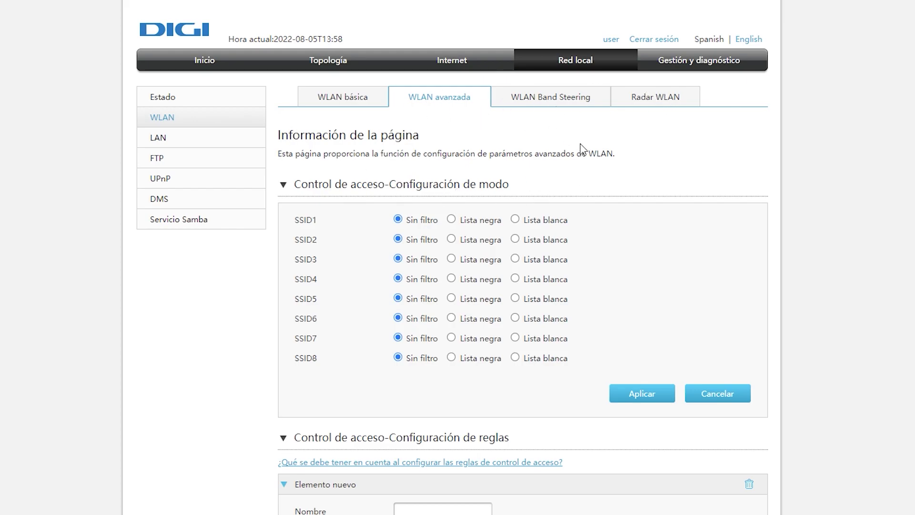
Examine the router's reboot and factory reset options in Gestión del sistema and return to the Inicio page.
left_click(689, 68)
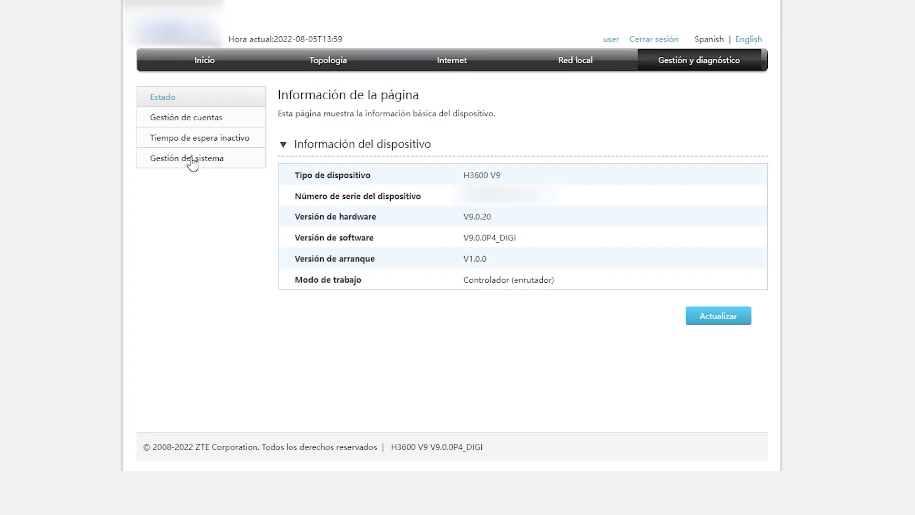
left_click(192, 161)
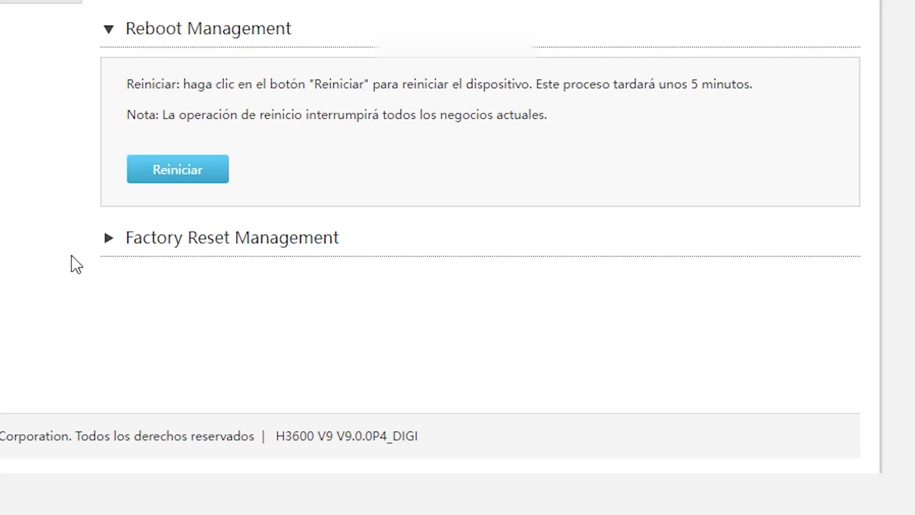
left_click(108, 239)
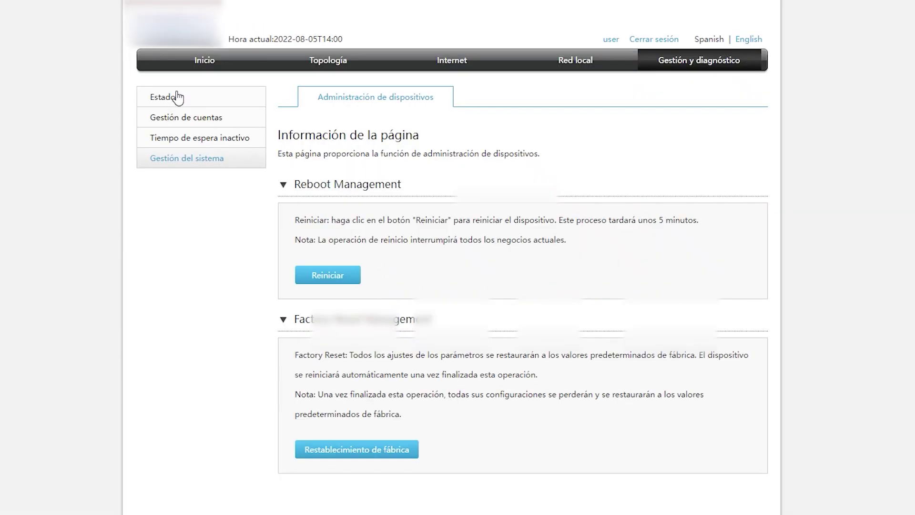
left_click(176, 95)
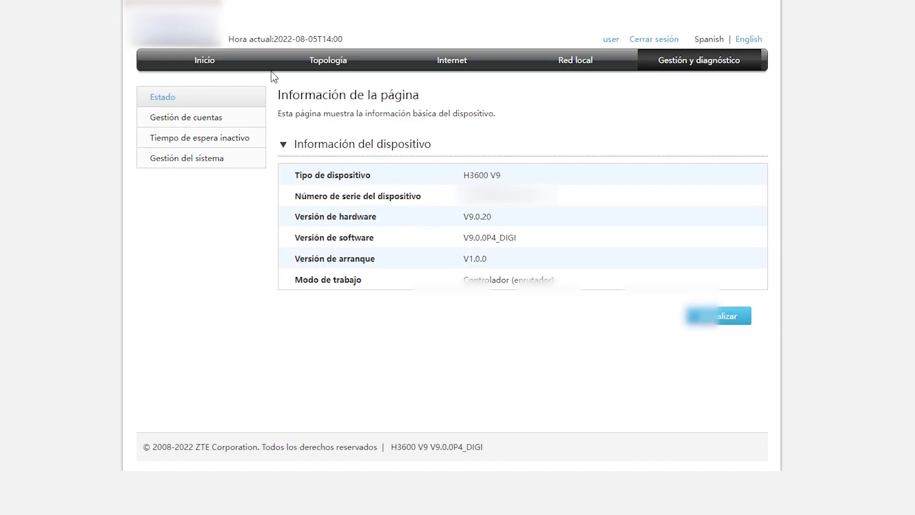
left_click(230, 64)
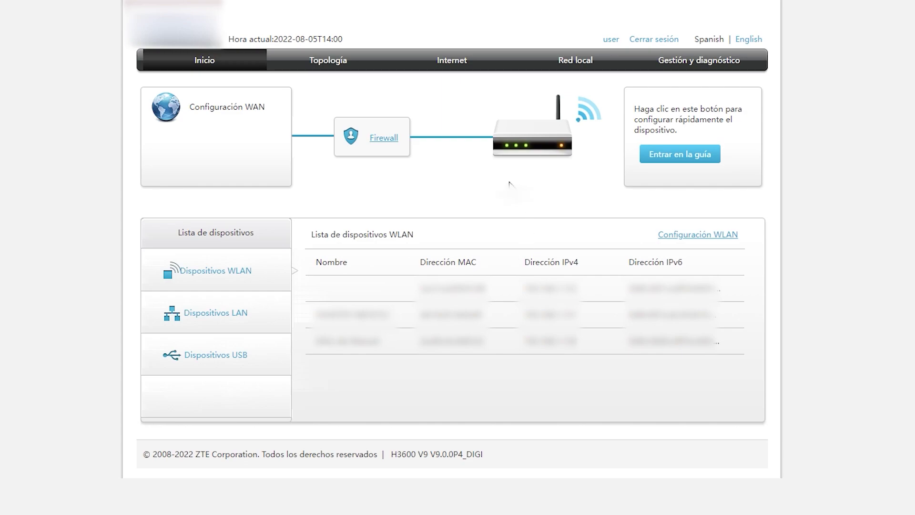